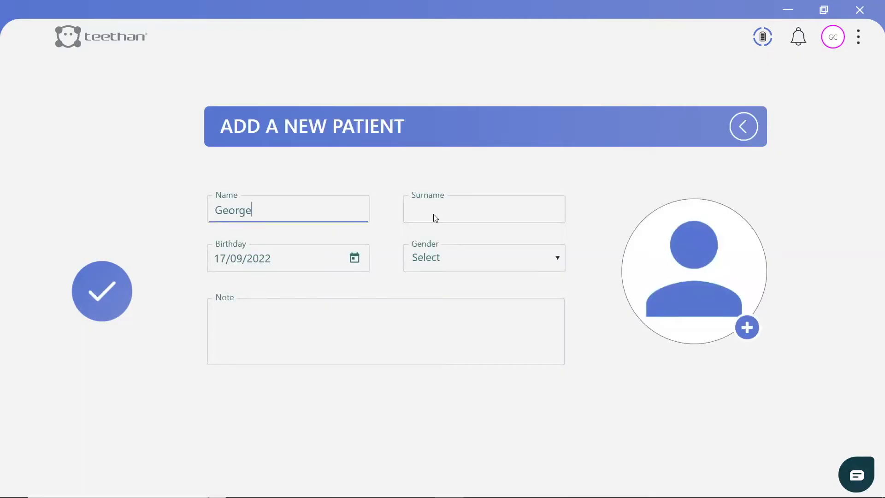
Register the new patient with surname, birth date, male gender and the note 'TMJ Dis'.
left_click(433, 217)
type("Test")
left_click(243, 258)
type("11/1992")
left_click(415, 257)
left_click(442, 284)
left_click(370, 333)
type("TMJ Dis")
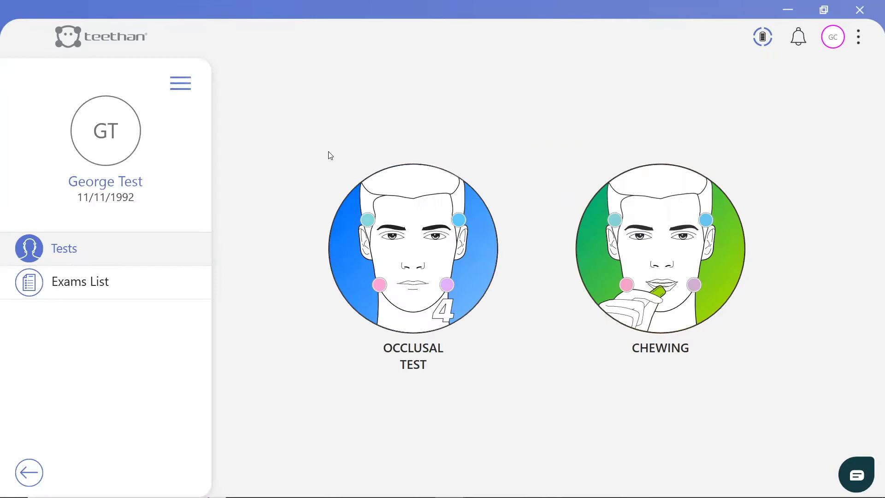
Start an occlusal test and page through the probe tutorial to close it.
left_click(409, 247)
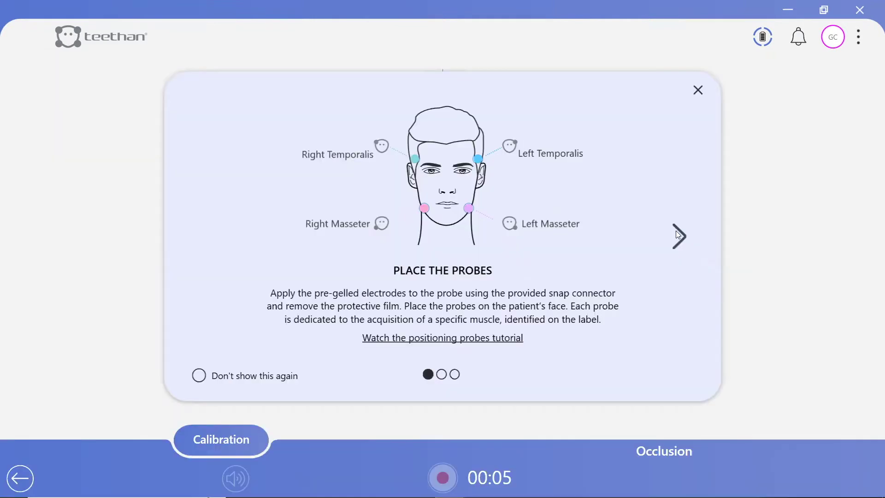
left_click(678, 235)
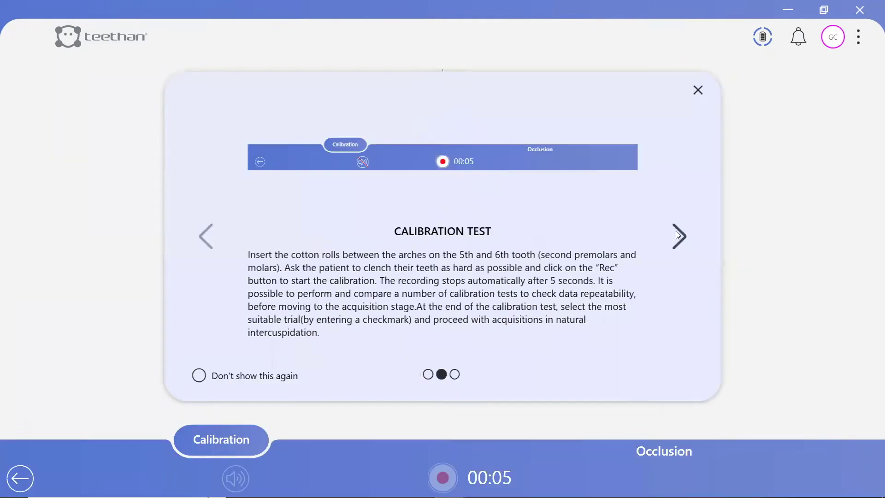
left_click(677, 233)
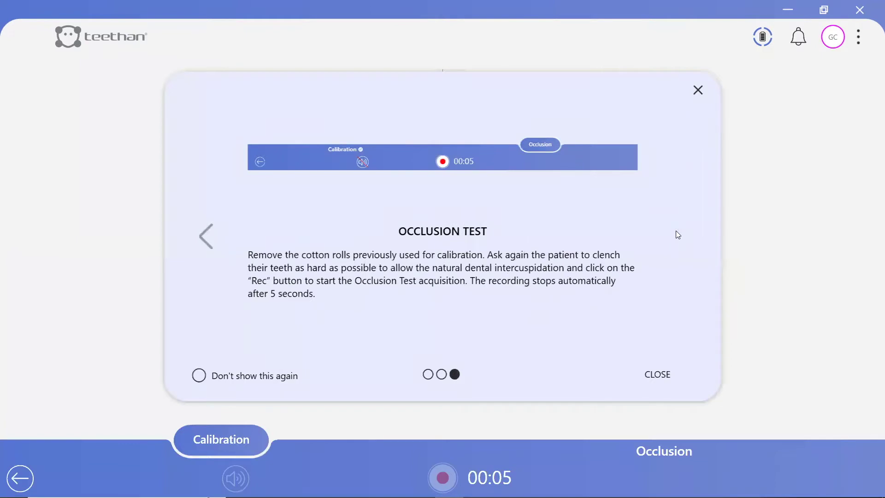
left_click(675, 230)
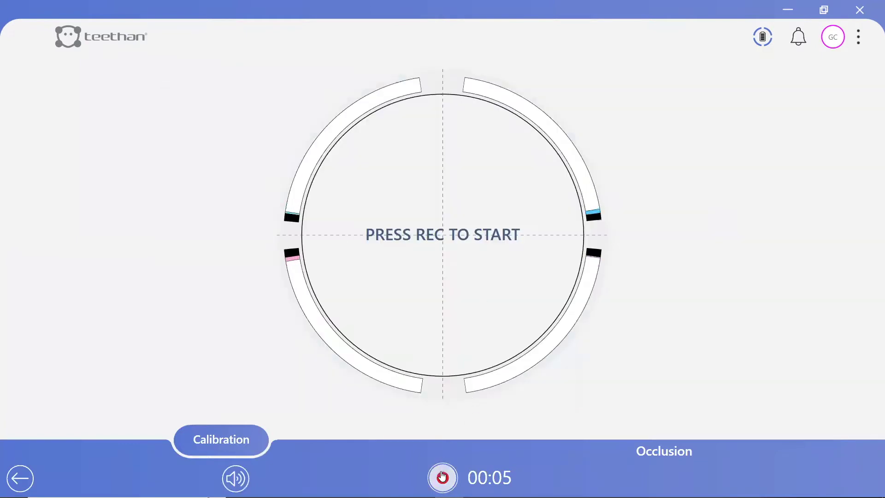
Record the 5-second calibration and the natural occlusion clench, giving a score of 89.
left_click(442, 476)
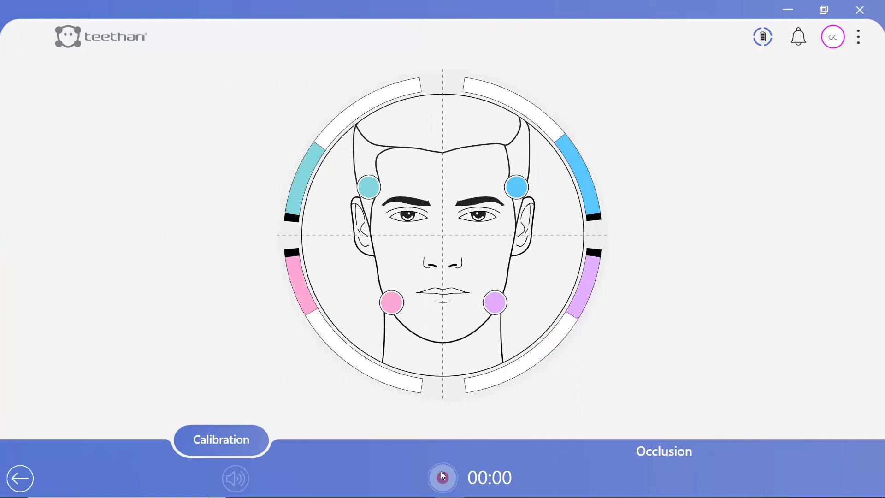
left_click(443, 478)
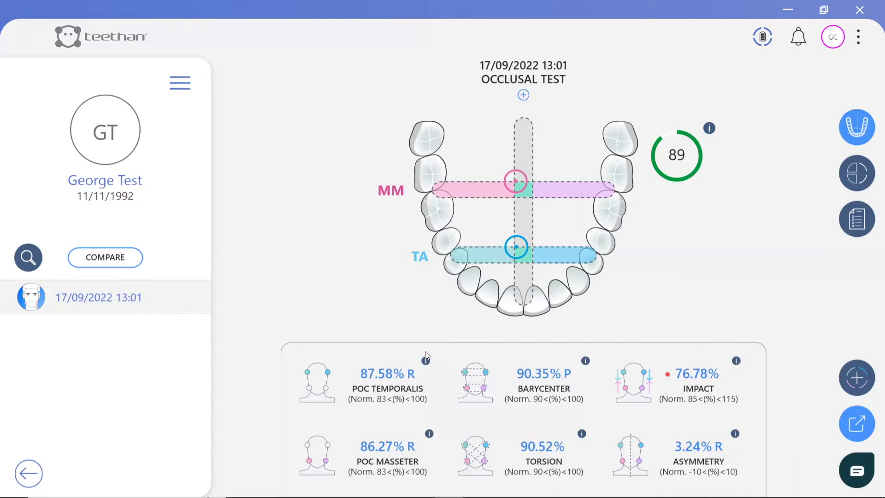
Show the occlusal result as the Muscular Activity face chart, then the contraction intensity view.
mouse_move(425, 360)
mouse_move(429, 435)
mouse_move(585, 362)
mouse_move(583, 433)
mouse_move(736, 367)
mouse_move(735, 434)
mouse_move(709, 128)
left_click(850, 177)
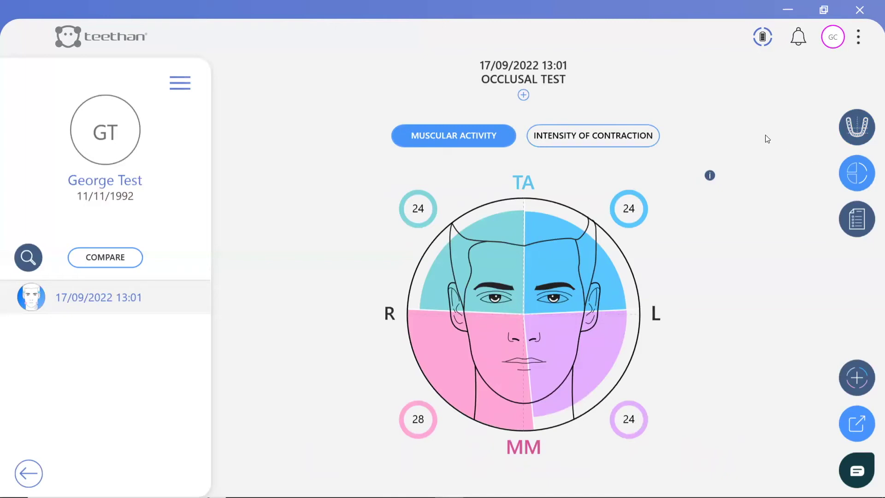
left_click(596, 140)
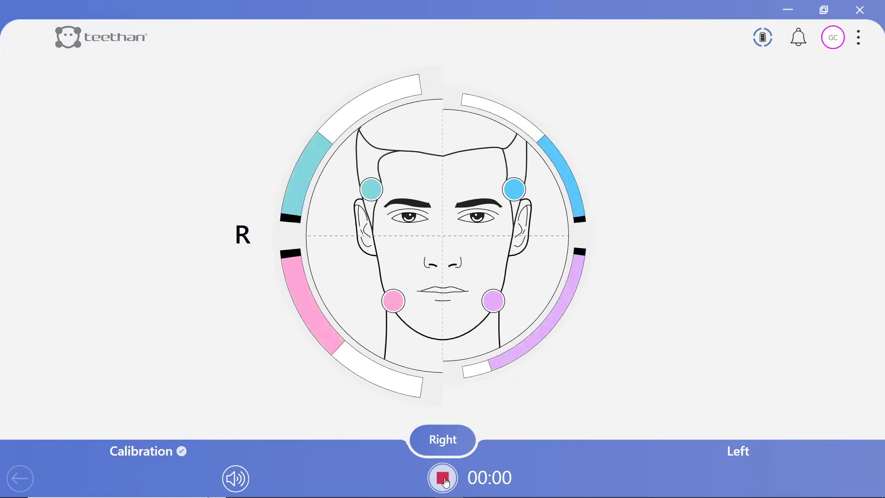
Record the right-side chewing acquisition of the chewing test.
left_click(443, 479)
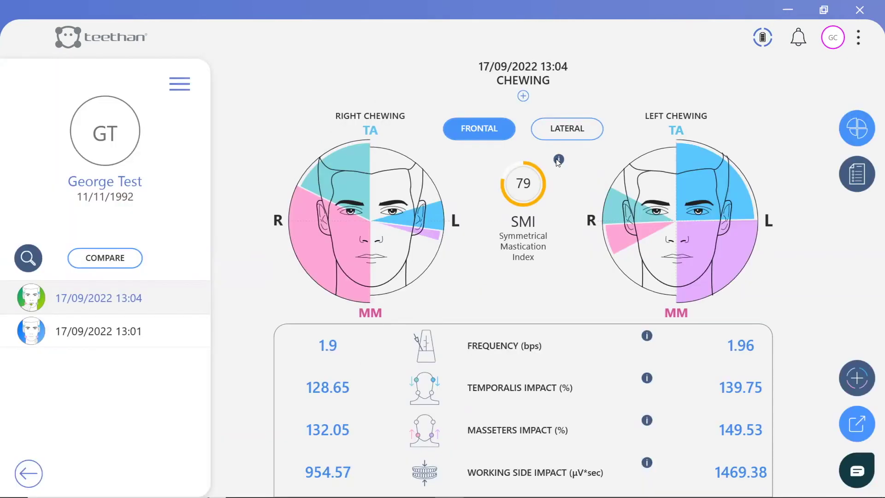
mouse_move(559, 160)
mouse_move(648, 337)
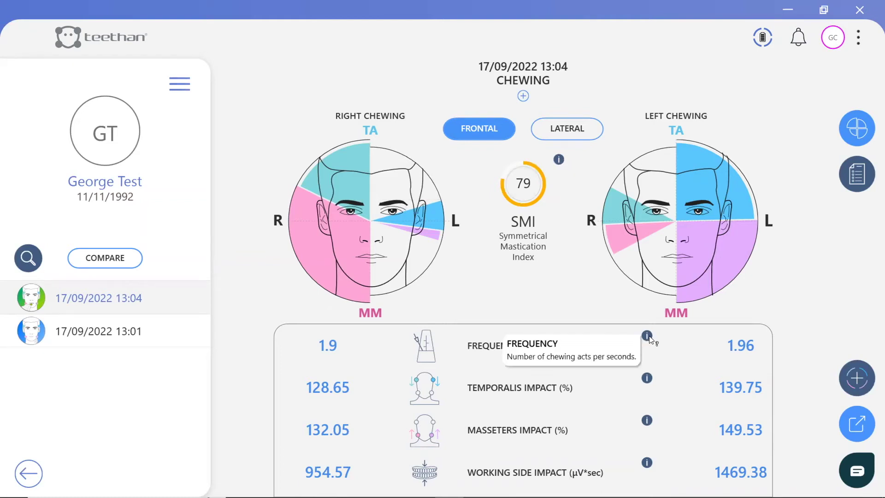
mouse_move(648, 376)
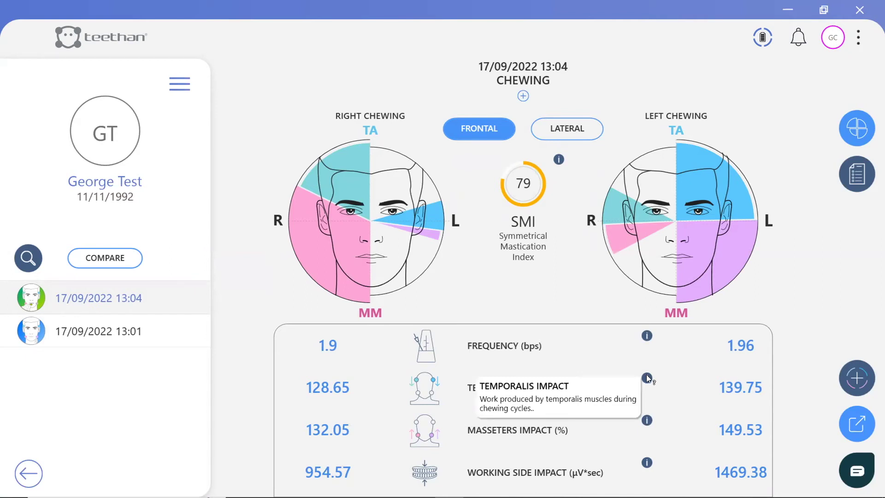
mouse_move(647, 421)
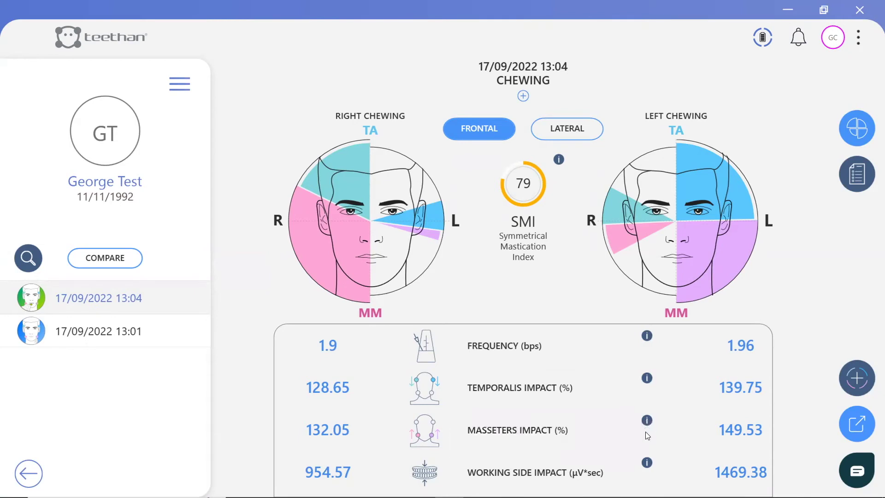
View the lateral chewing patterns and write 'Test notes' in the exam's notes.
mouse_move(647, 463)
left_click(575, 134)
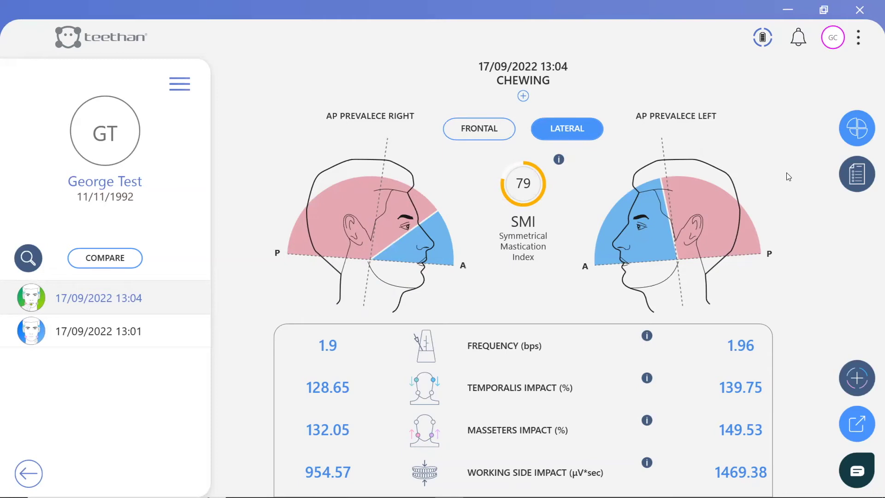
left_click(854, 179)
left_click(560, 245)
type("Test notes")
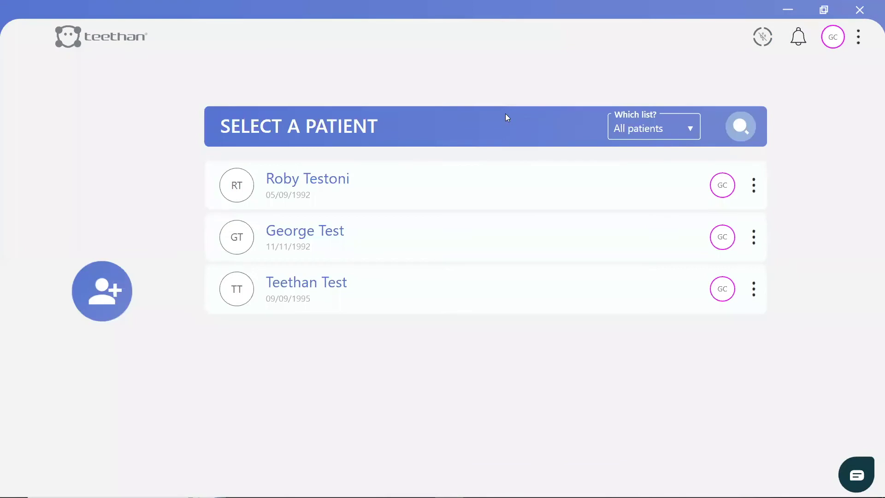
Open the first patient's 30/07/2021 First Visit occlusal test from the exam list.
left_click(458, 177)
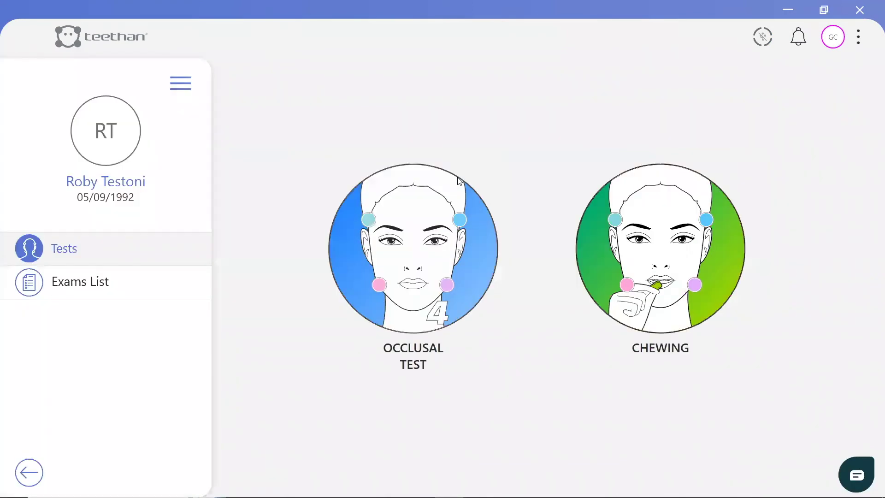
left_click(85, 289)
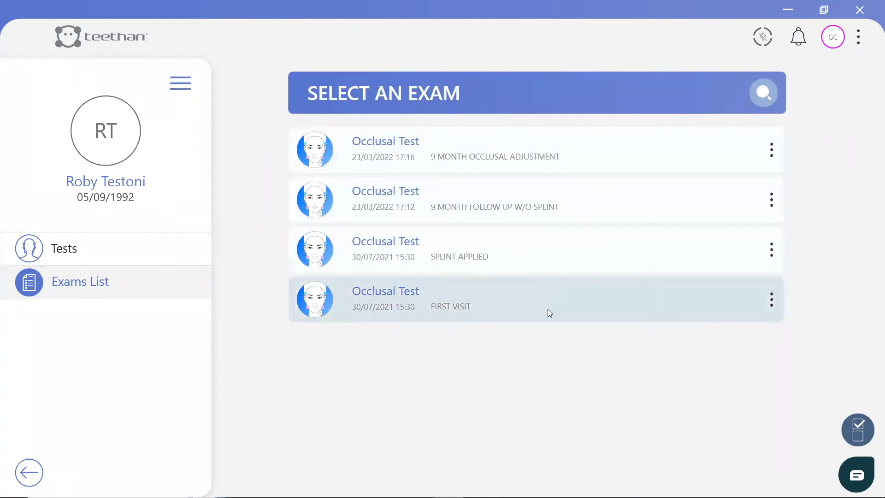
left_click(547, 308)
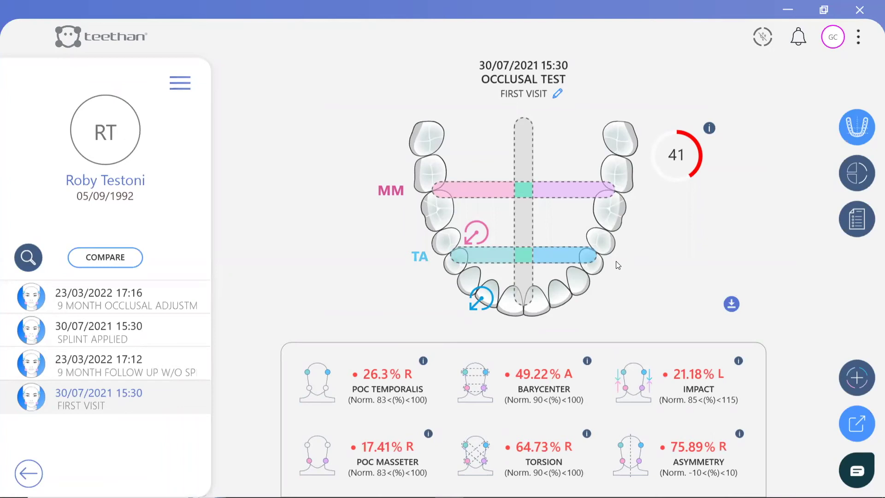
Review its muscular activity, summary and teeth chart, then start a comparison.
left_click(855, 178)
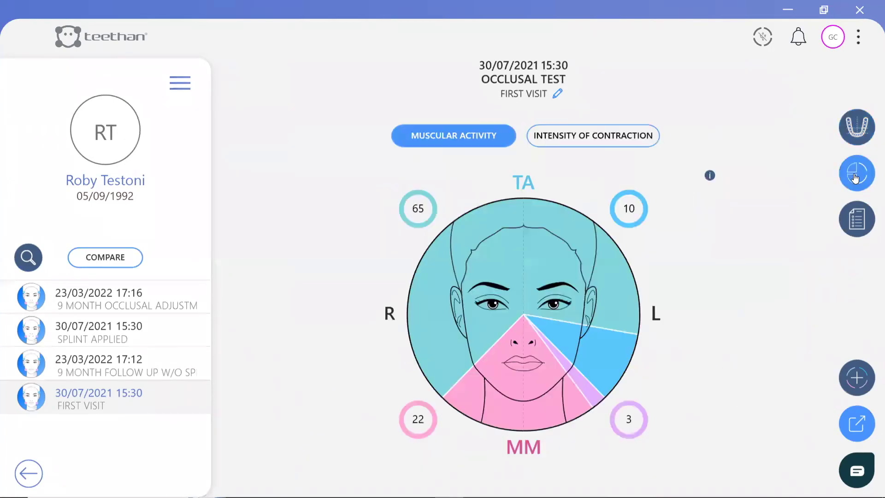
left_click(854, 219)
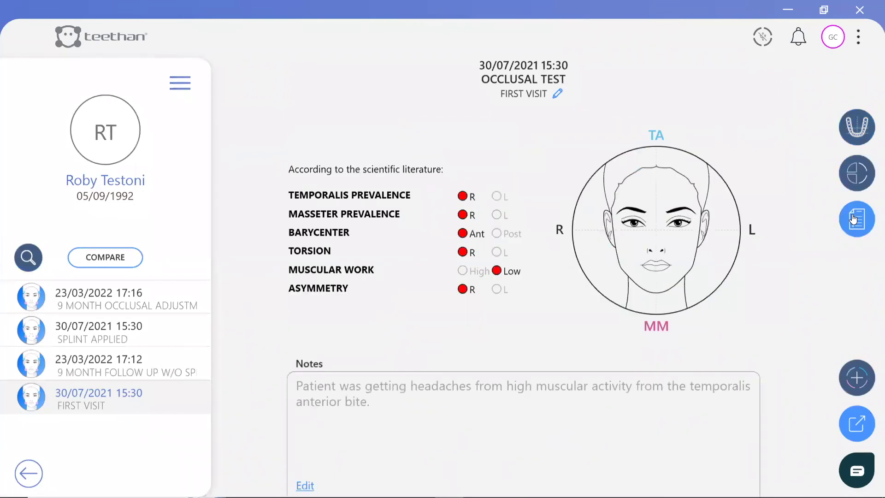
left_click(846, 141)
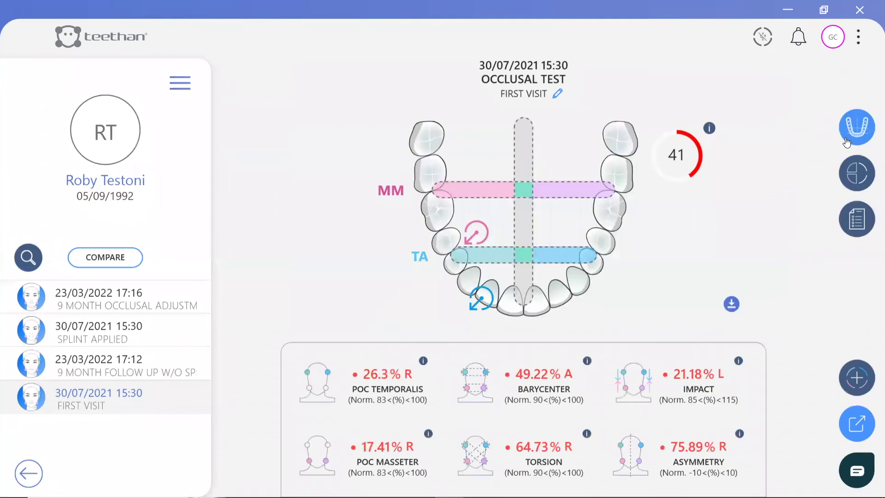
left_click(118, 257)
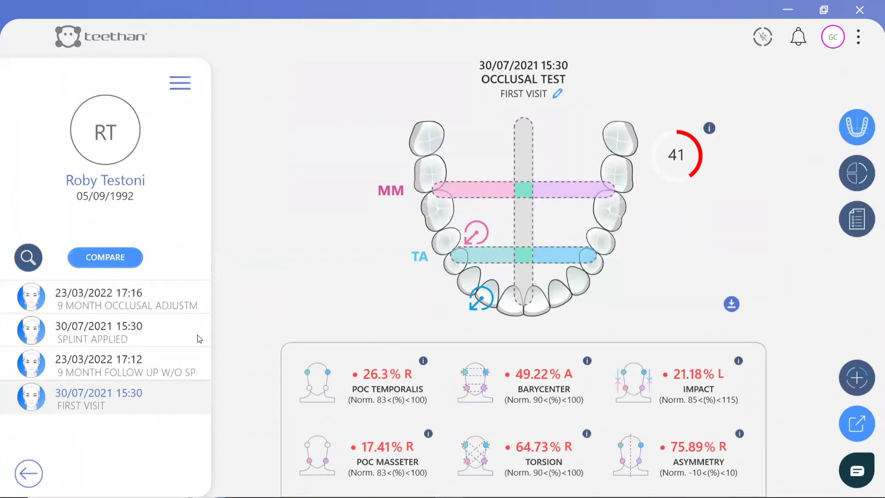
Compare First Visit with Splint Applied on face chart and summary, then add the 23/03/2022 17:12 exam.
left_click(16, 337)
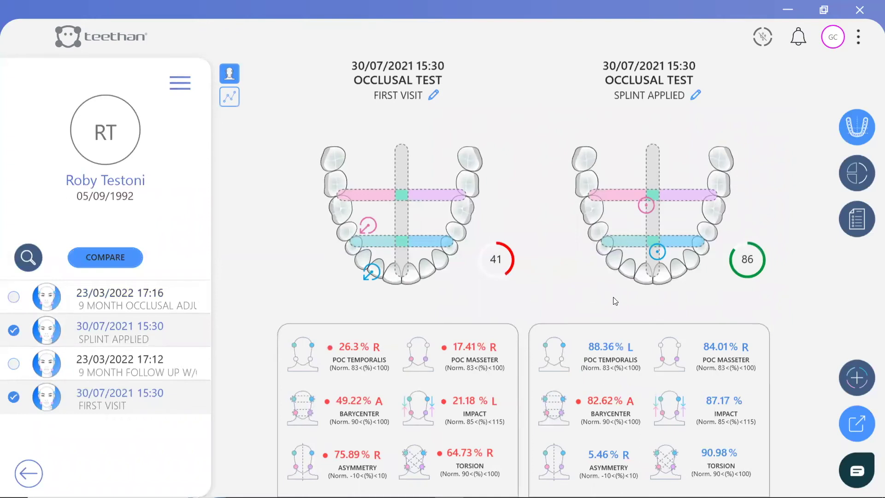
left_click(857, 175)
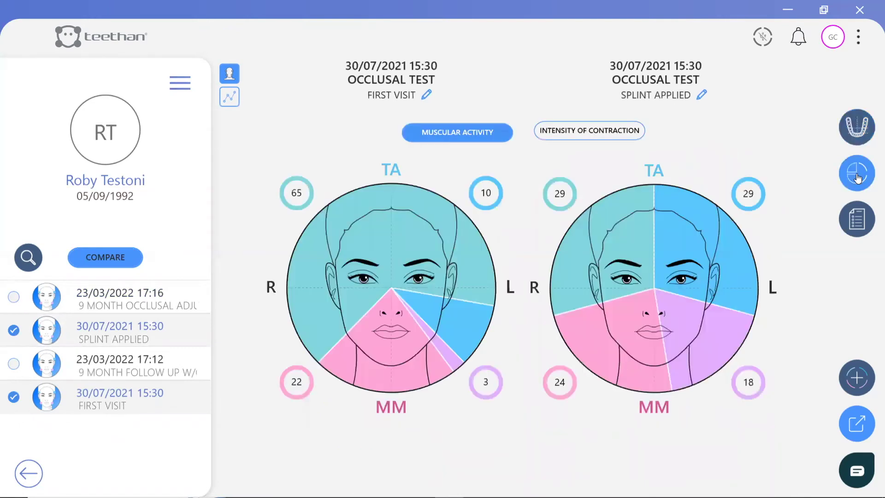
left_click(857, 219)
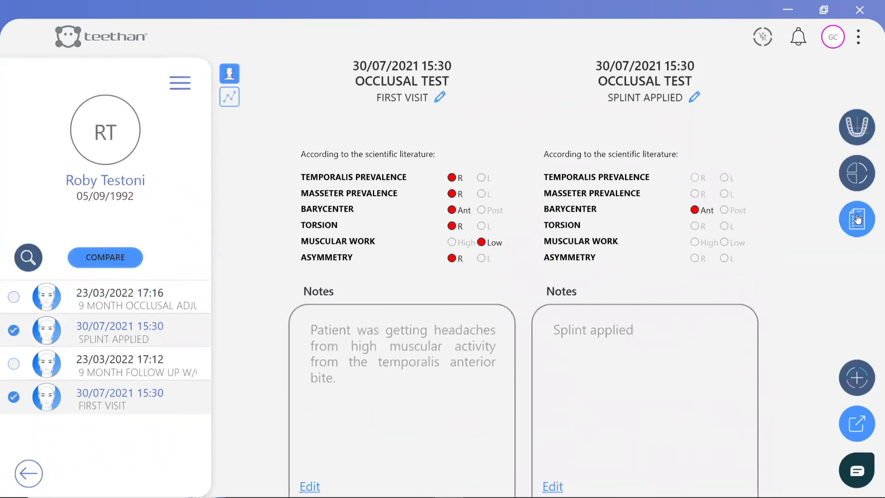
left_click(14, 364)
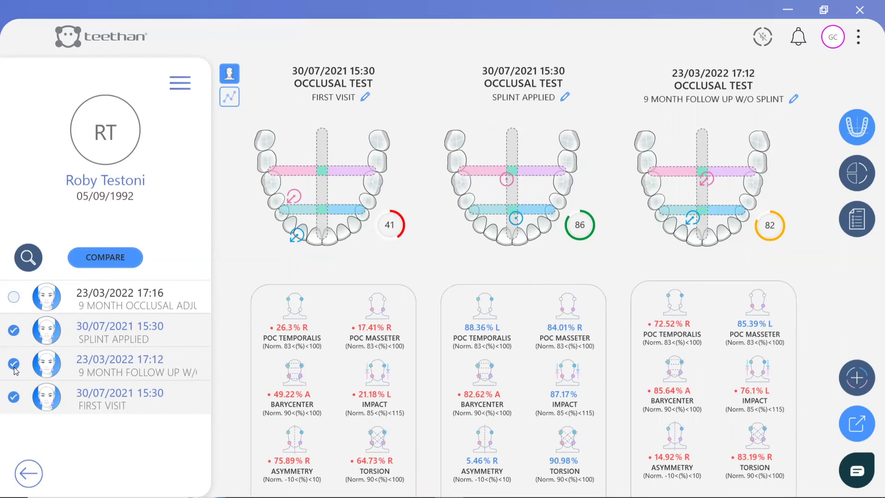
Add the 23/03/2022 17:16 exam and display the Time Evolution charts.
left_click(15, 297)
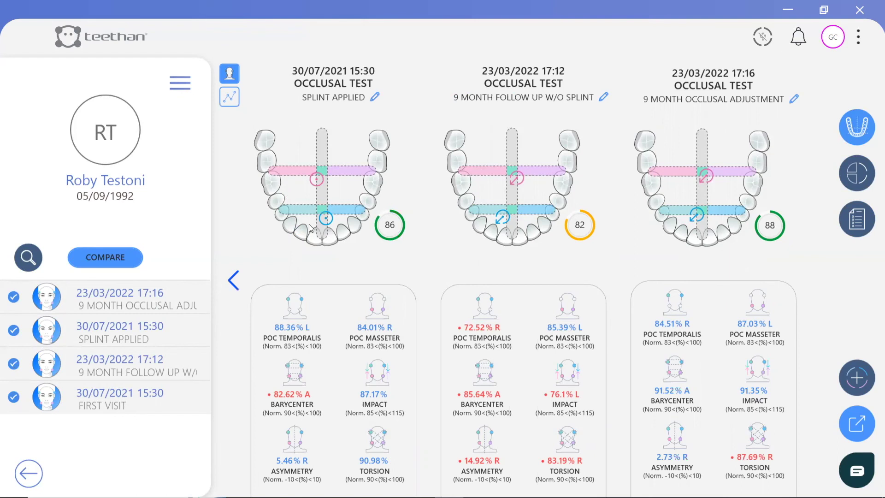
left_click(229, 97)
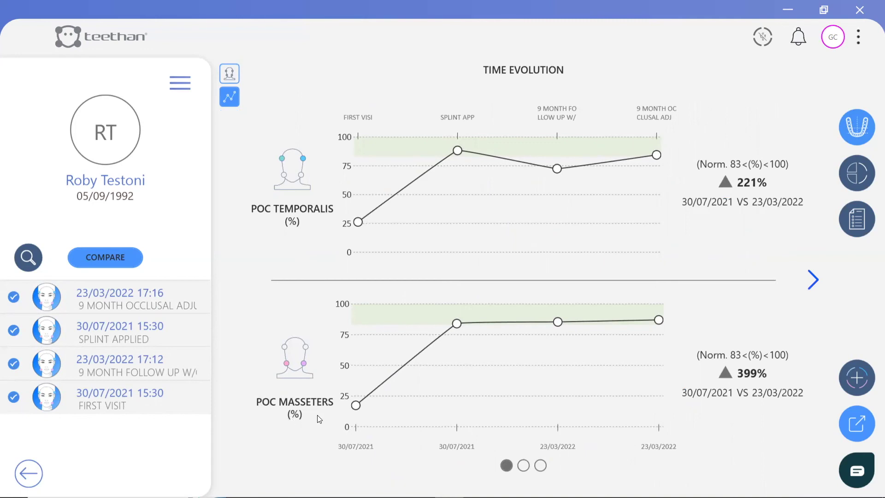
Page through the Barycenter/Torsion and Impact/Asymmetry evolution charts.
left_click(523, 466)
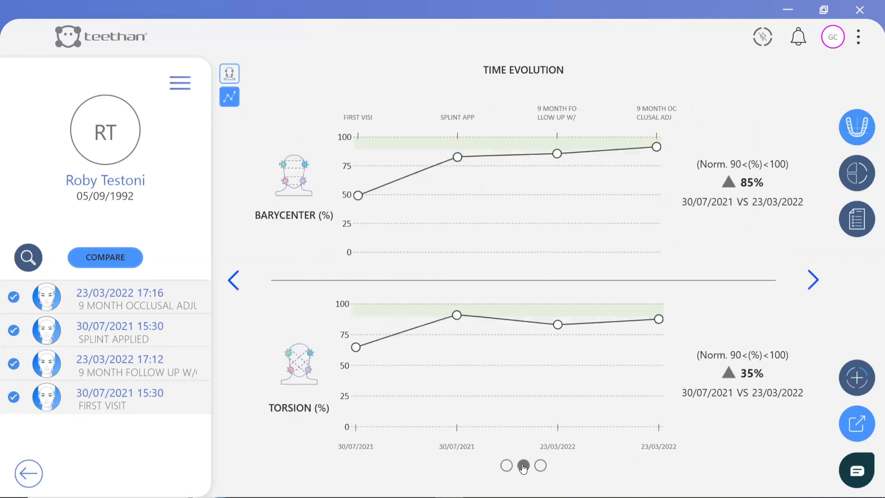
left_click(541, 466)
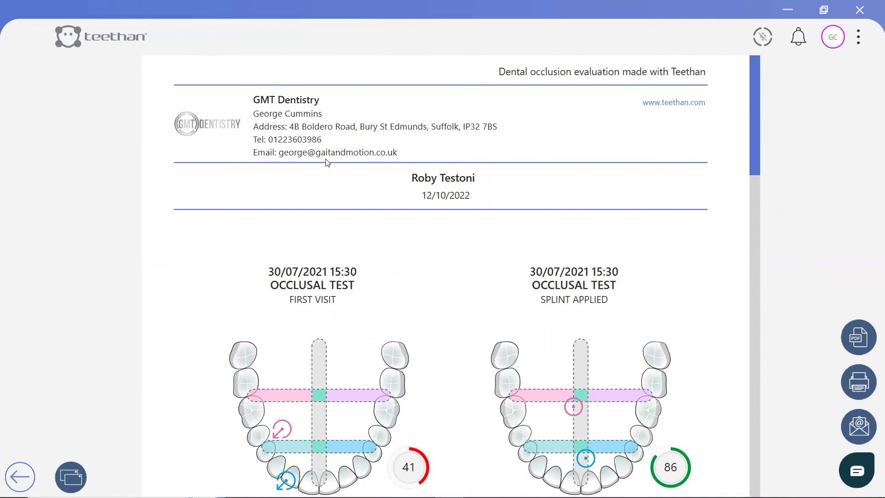
Scroll the report past the face charts to the literature results and Notes.
scroll(766, 141, "down", 4)
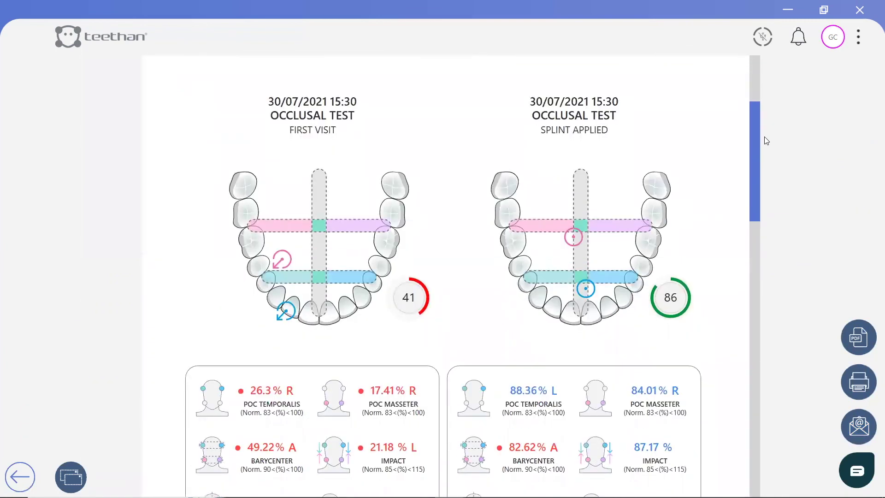
scroll(766, 141, "down", 15)
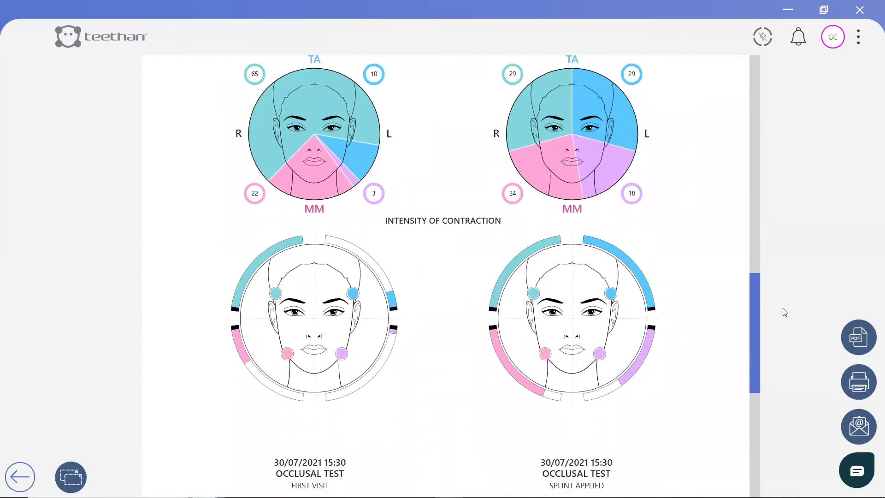
scroll(785, 312, "down", 8)
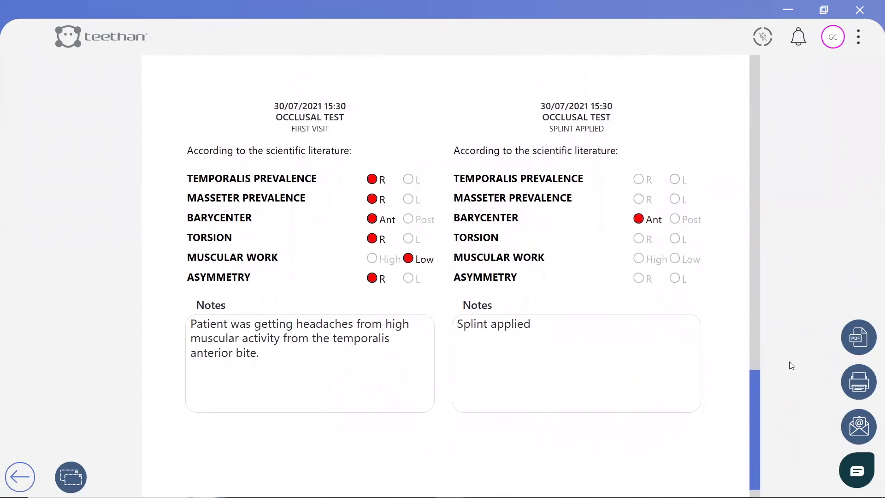